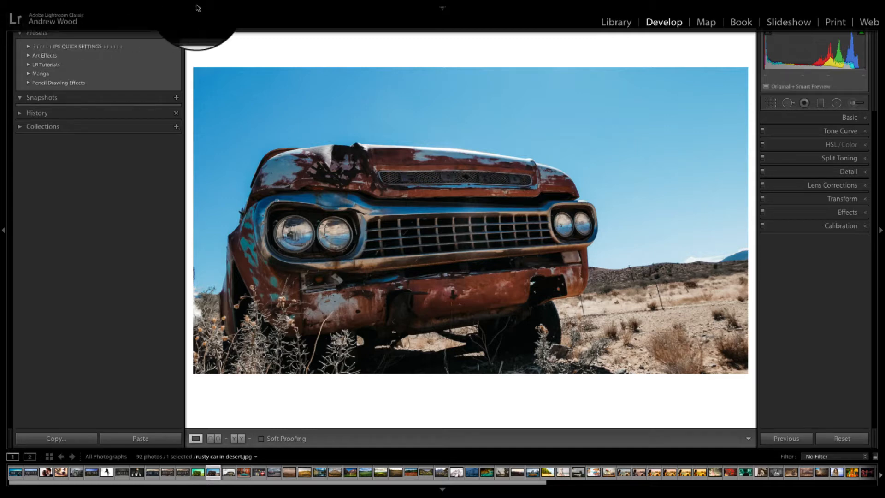
# Step: Set the photo's exposure to +0.30
pyautogui.click(853, 118)
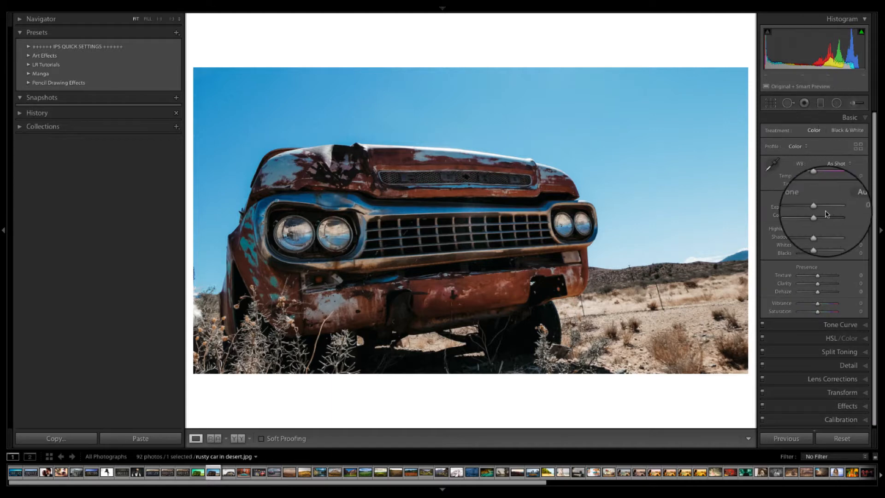
pyautogui.click(852, 208)
pyautogui.press('BackSpace')
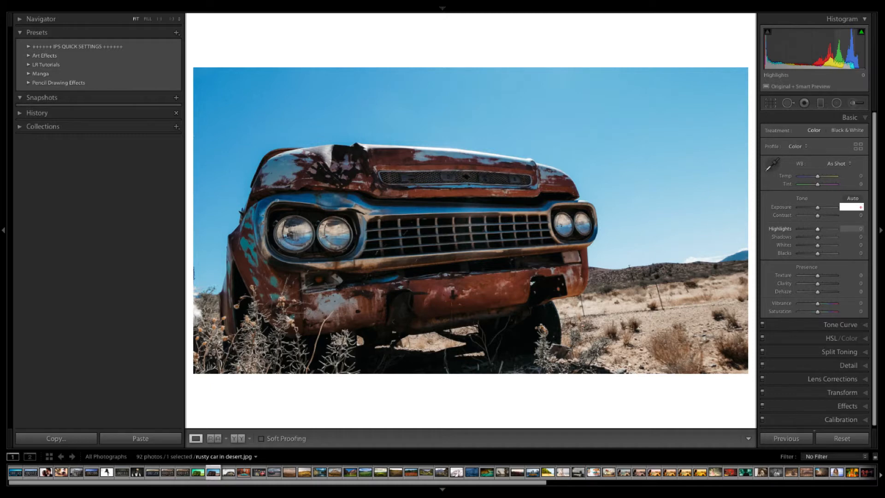
pyautogui.write('+3')
pyautogui.press('Return')
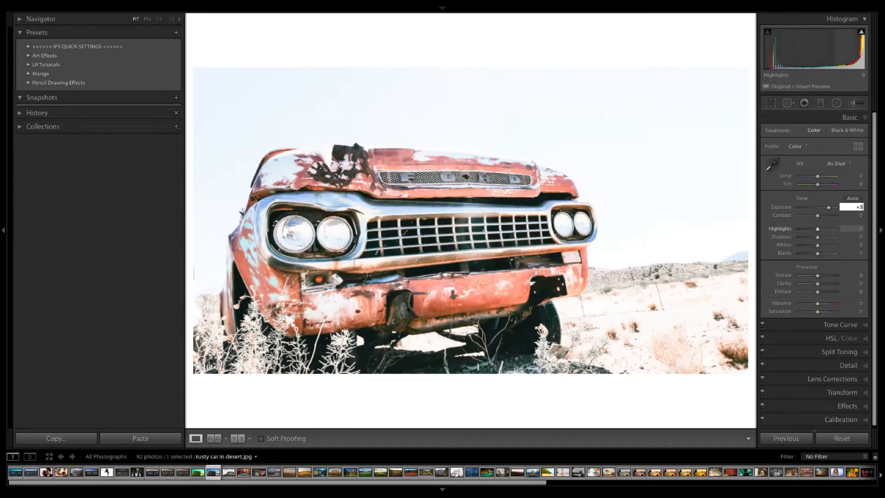
pyautogui.press('BackSpace')
pyautogui.write('0.3')
pyautogui.press('Return')
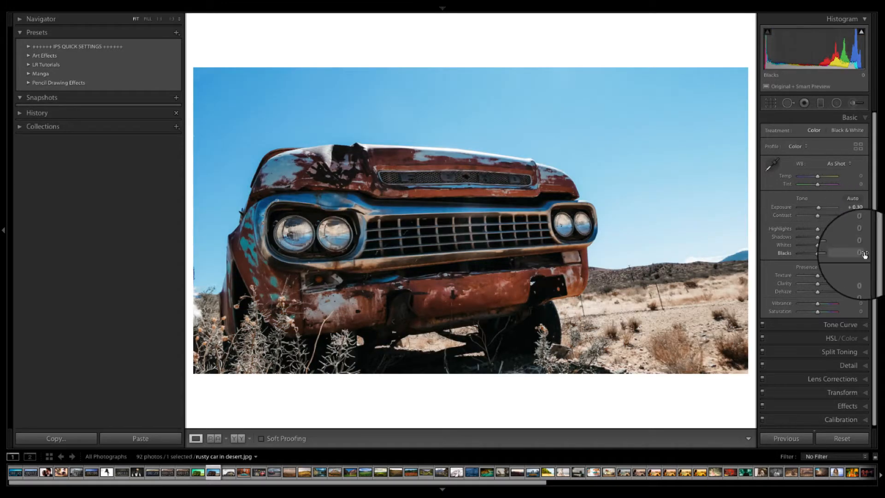
# Step: Set the contrast to -30, the highlights to -10 and the shadows to +15
pyautogui.click(856, 218)
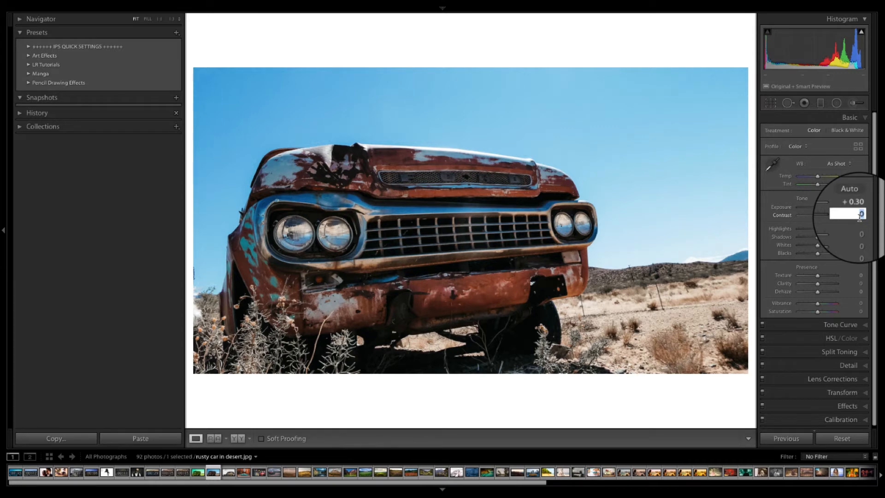
pyautogui.write('- 30')
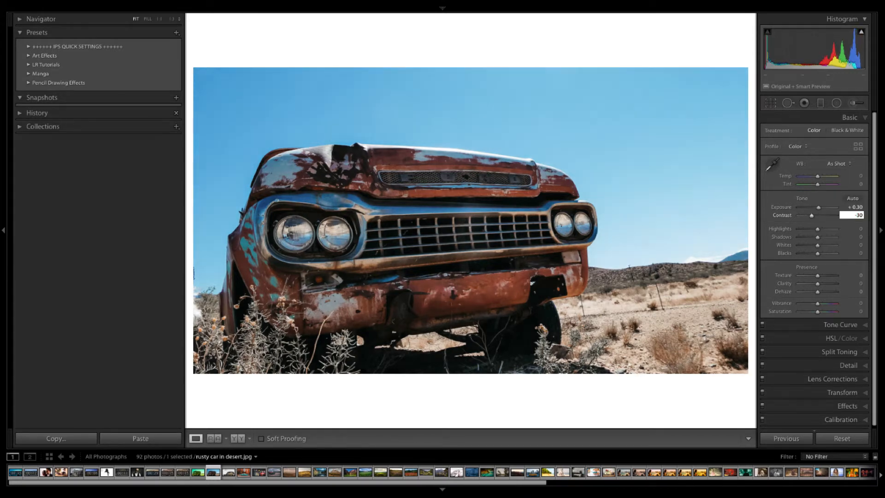
pyautogui.press('Tab')
pyautogui.write('-10')
pyautogui.press('Tab')
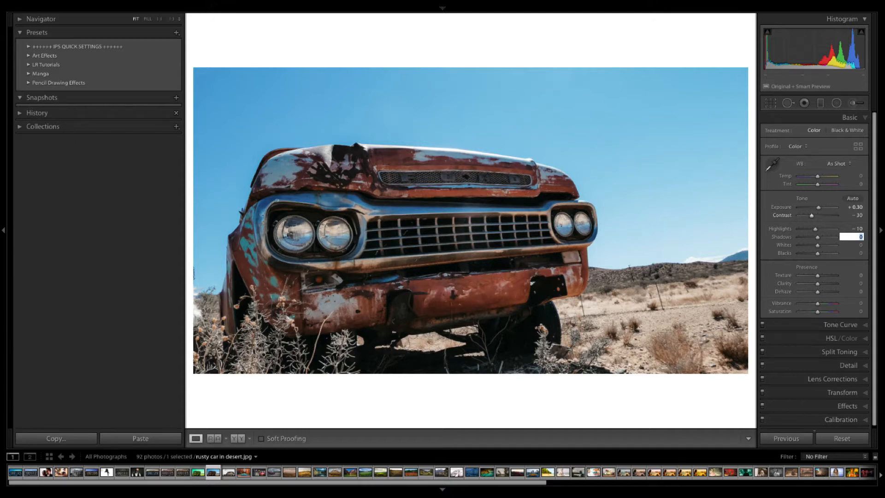
pyautogui.write('+15')
pyautogui.press('Return')
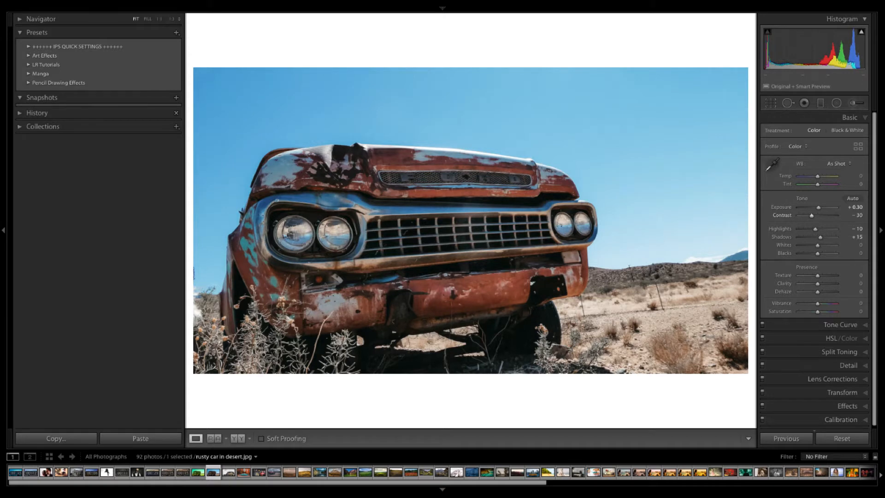
# Step: Set the whites to -12 and the blacks to +12
pyautogui.click(856, 246)
pyautogui.moveTo(818, 246); pyautogui.dragTo(816, 247)
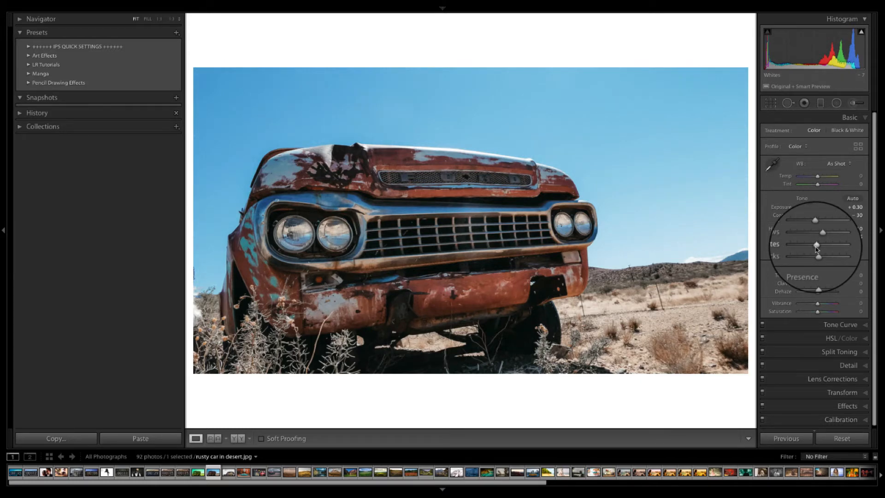
pyautogui.moveTo(816, 248); pyautogui.dragTo(816, 246)
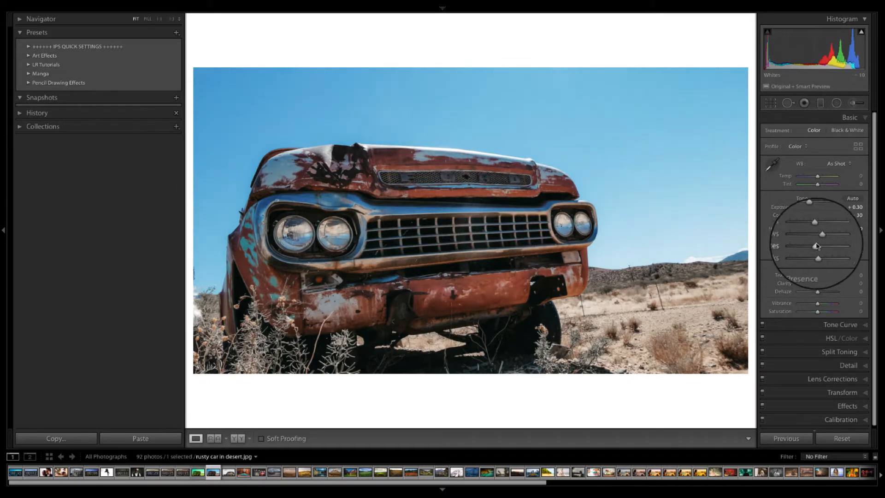
pyautogui.click(859, 245)
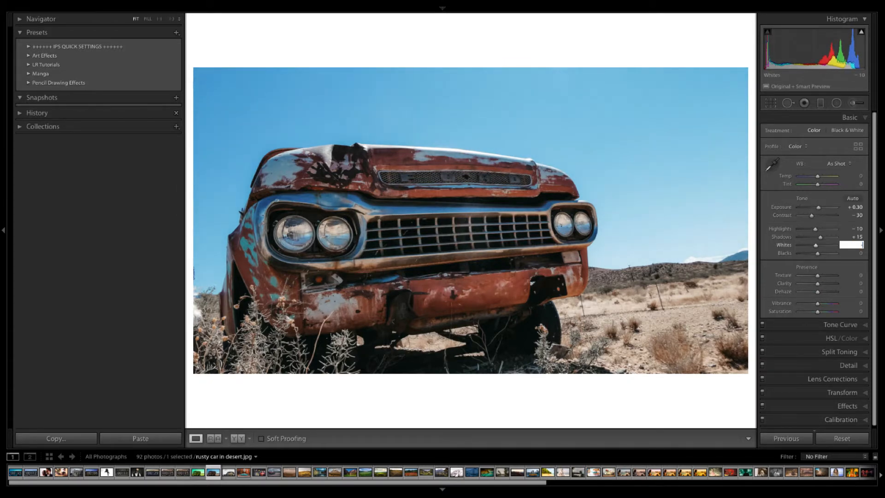
pyautogui.write('-12')
pyautogui.press('Tab')
pyautogui.write('+')
pyautogui.press('Return')
# Step: Set the clarity to +20
pyautogui.click(858, 283)
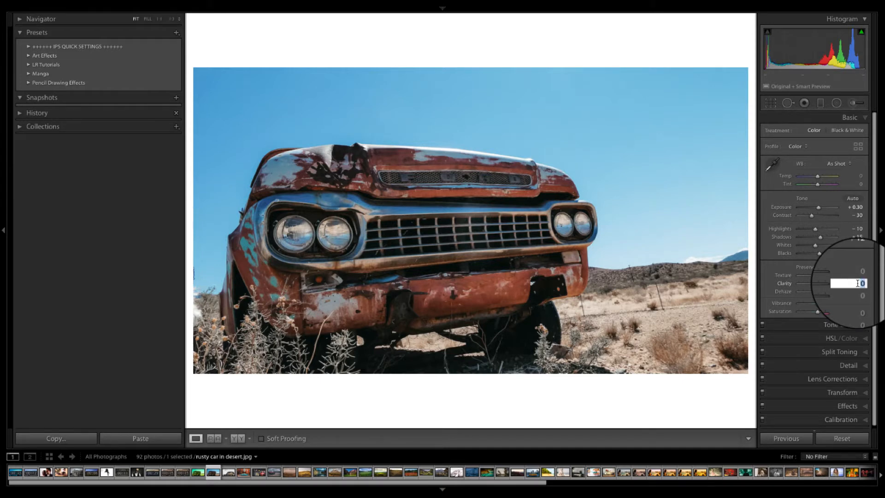
pyautogui.write('20')
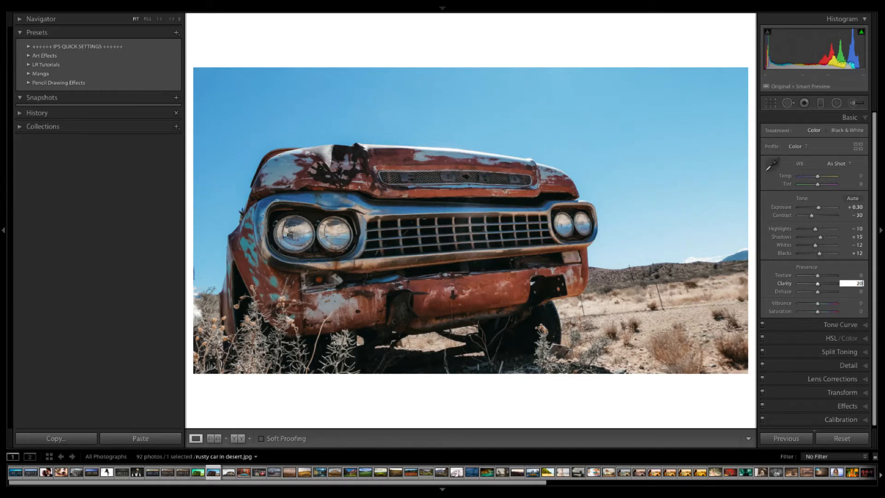
pyautogui.press('Return')
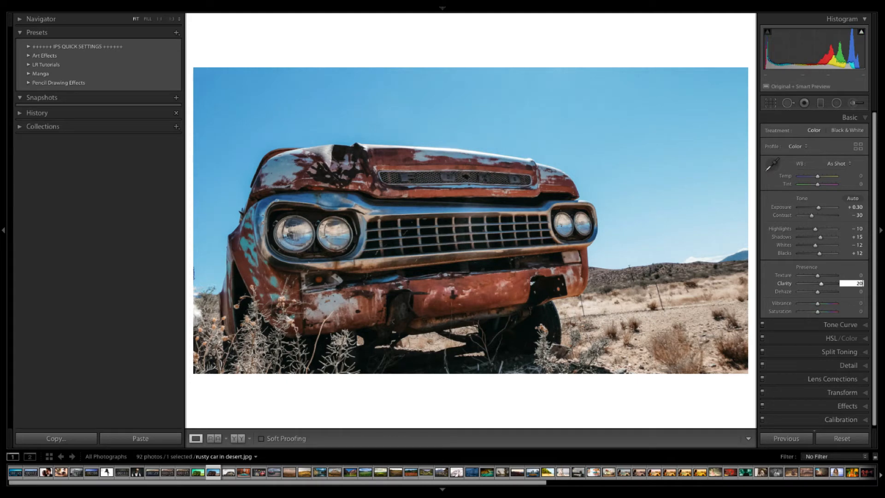
# Step: Reduce both the vibrance and the saturation of the photo to -15
pyautogui.press('Tab')
pyautogui.press('Tab')
pyautogui.write('-15')
pyautogui.press('Return')
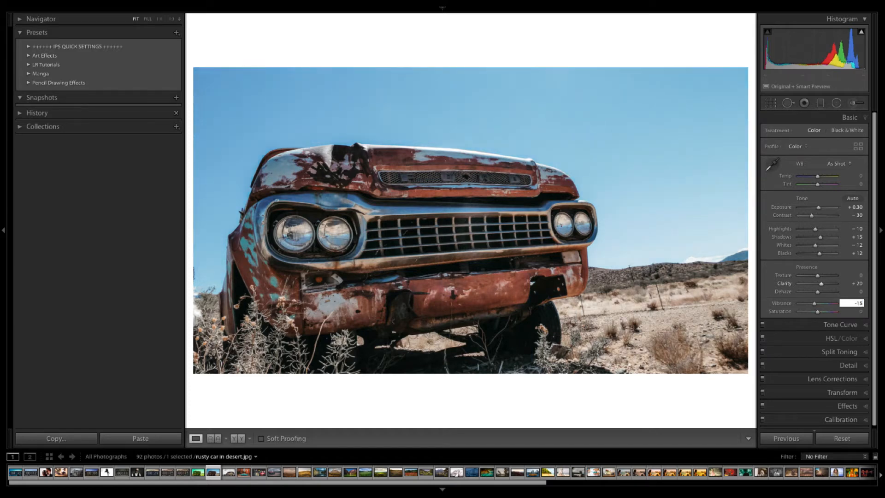
pyautogui.press('Tab')
pyautogui.write('-15')
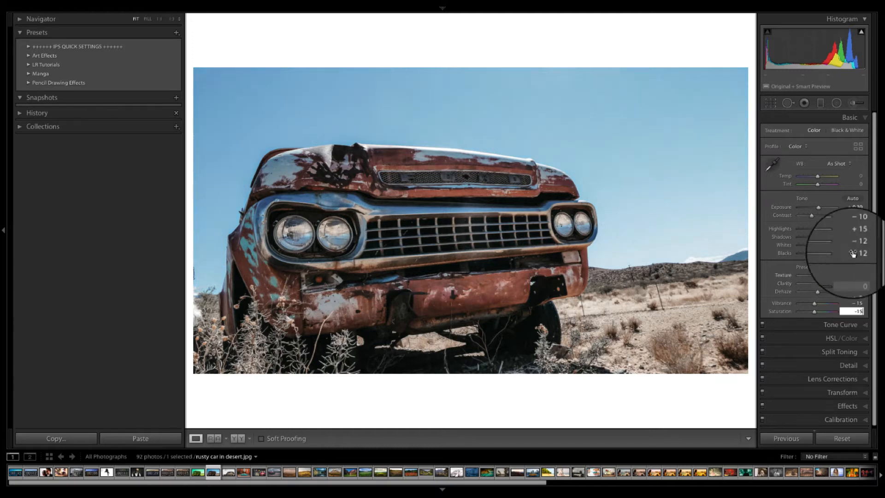
pyautogui.press('Return')
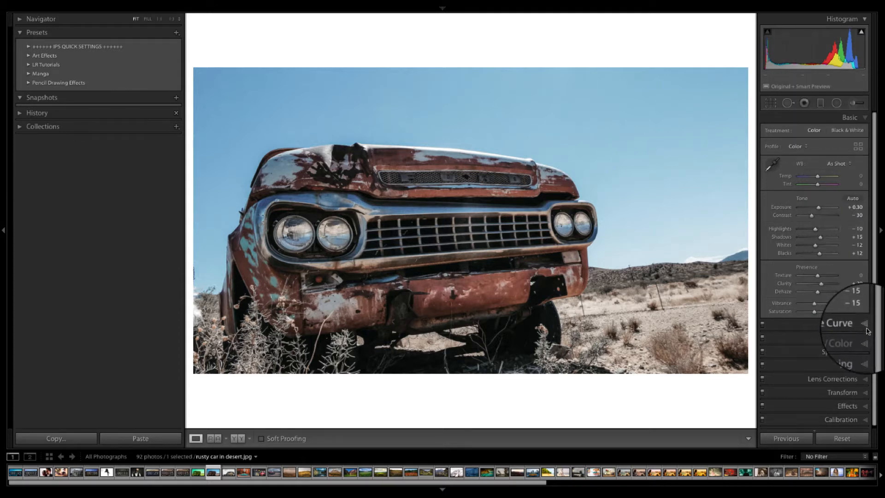
pyautogui.click(840, 324)
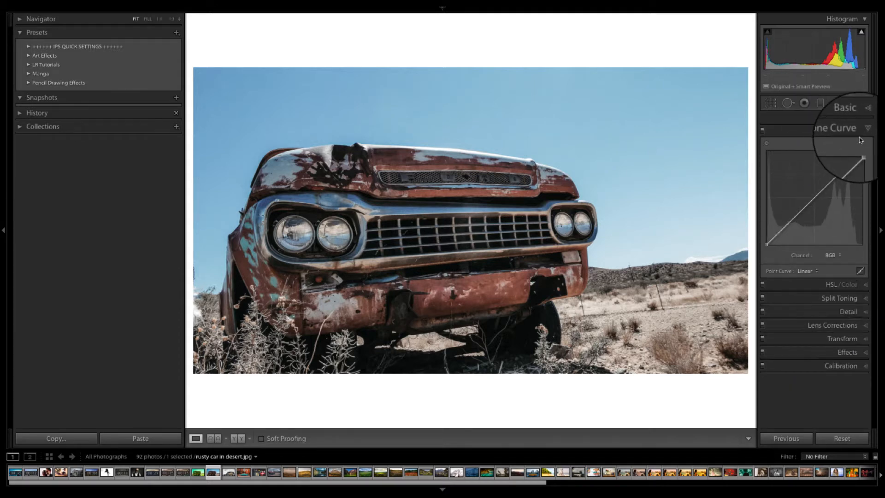
pyautogui.click(840, 131)
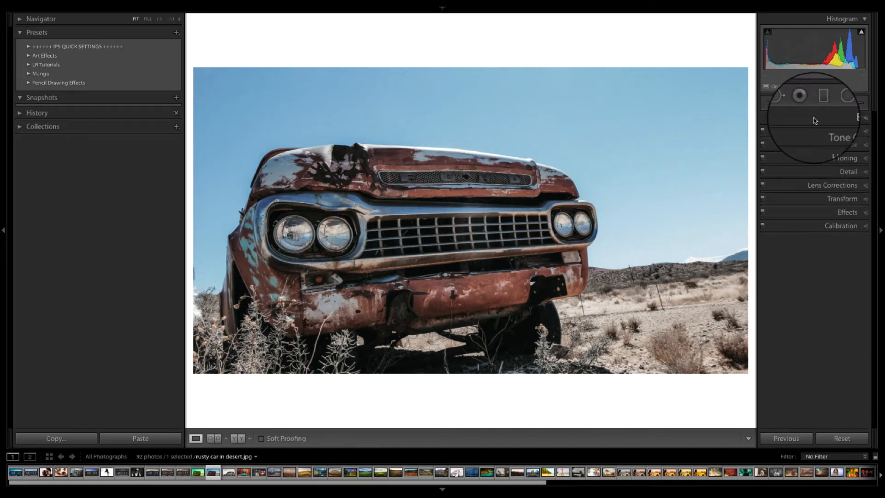
pyautogui.rightClick(815, 120)
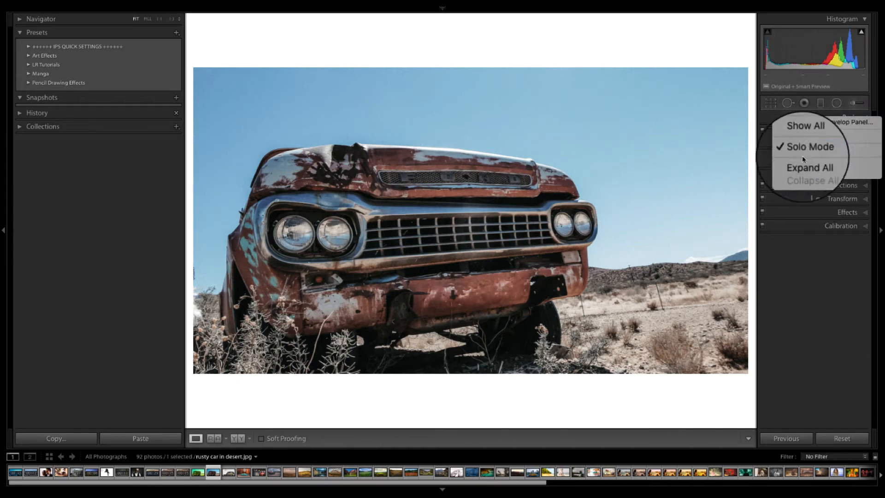
pyautogui.click(824, 274)
# Step: Apply the Medium Contrast point curve to the photo's tone curve
pyautogui.click(864, 134)
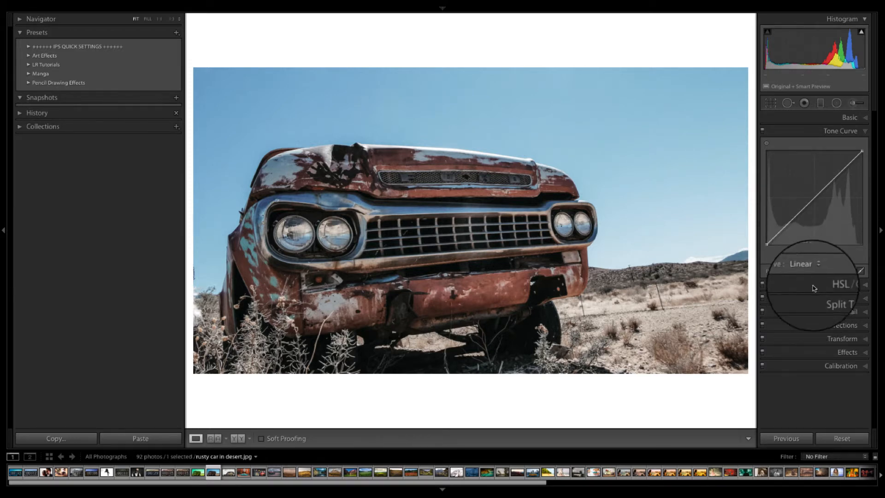
pyautogui.click(807, 270)
pyautogui.click(807, 275)
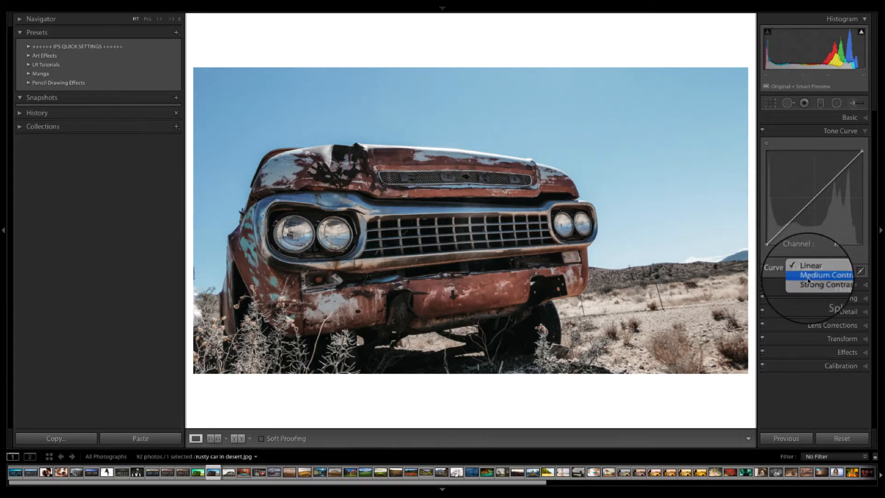
pyautogui.click(866, 132)
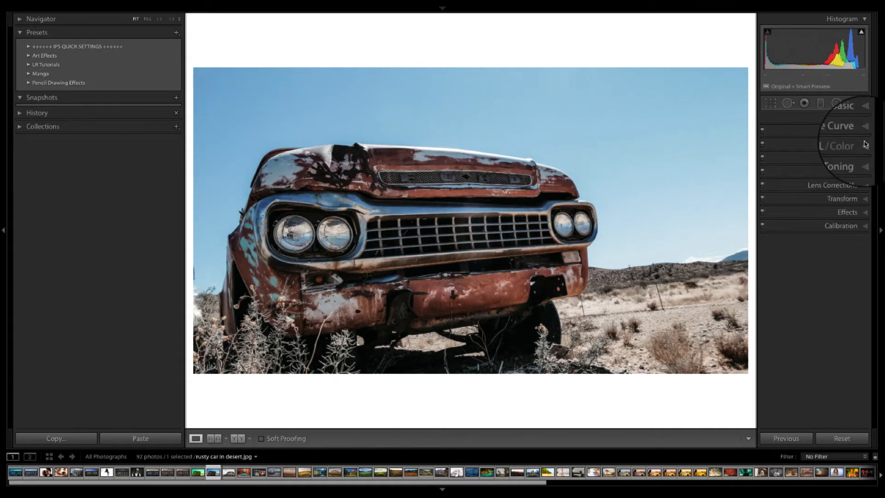
# Step: Shift the blue hue and the purple hue to +30 each in the HSL adjustments
pyautogui.click(865, 144)
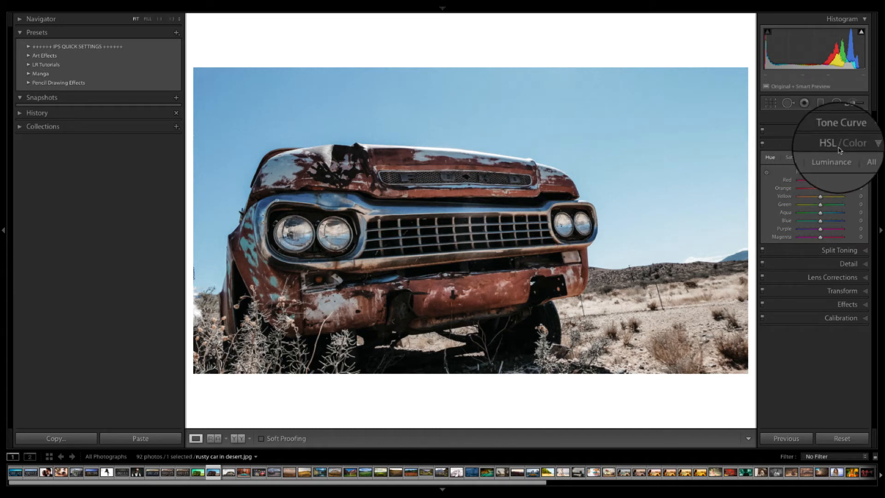
pyautogui.click(861, 222)
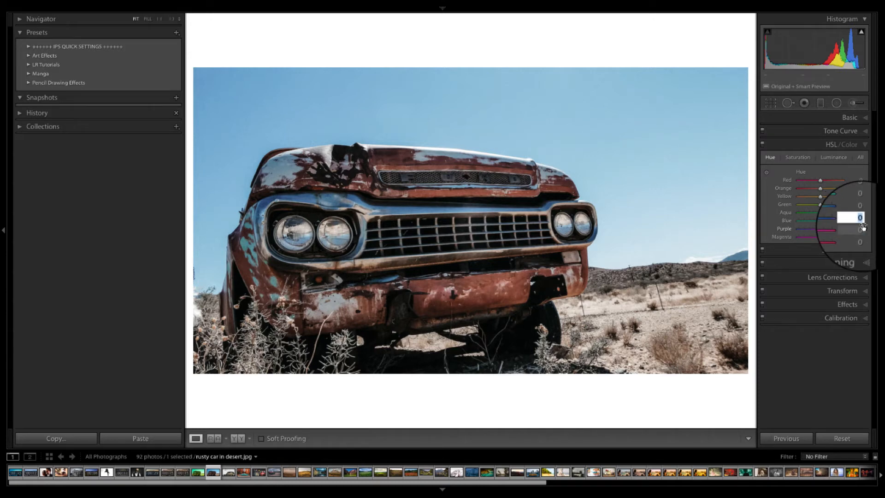
pyautogui.write('3')
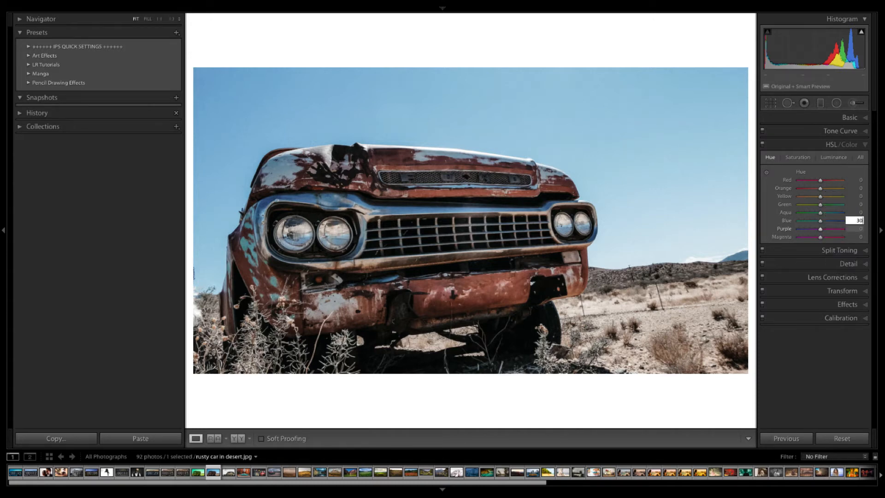
pyautogui.click(856, 228)
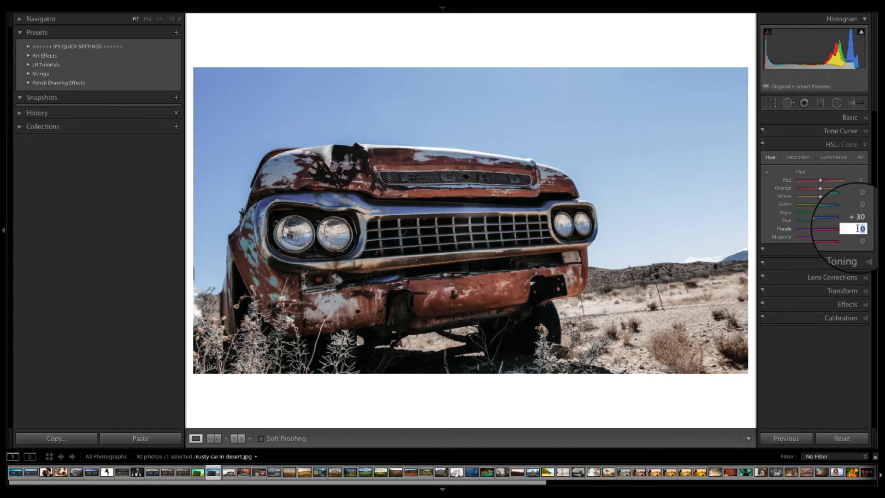
pyautogui.write('30')
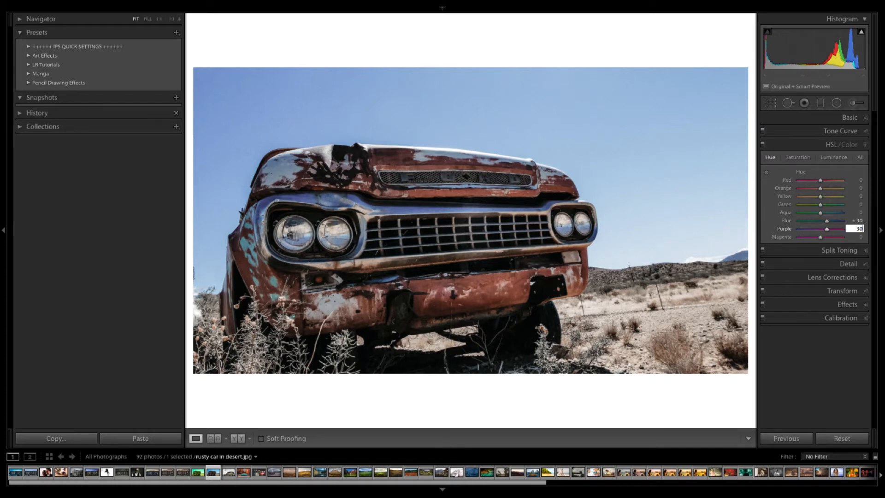
pyautogui.press('Return')
# Step: Compare the photo with and without the HSL adjustments, leaving them switched on
pyautogui.click(762, 143)
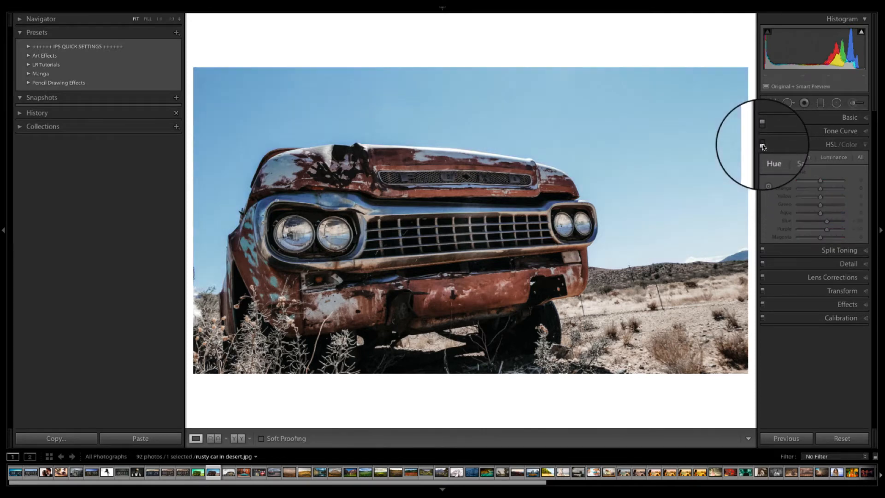
pyautogui.click(762, 145)
pyautogui.click(762, 146)
pyautogui.click(762, 146)
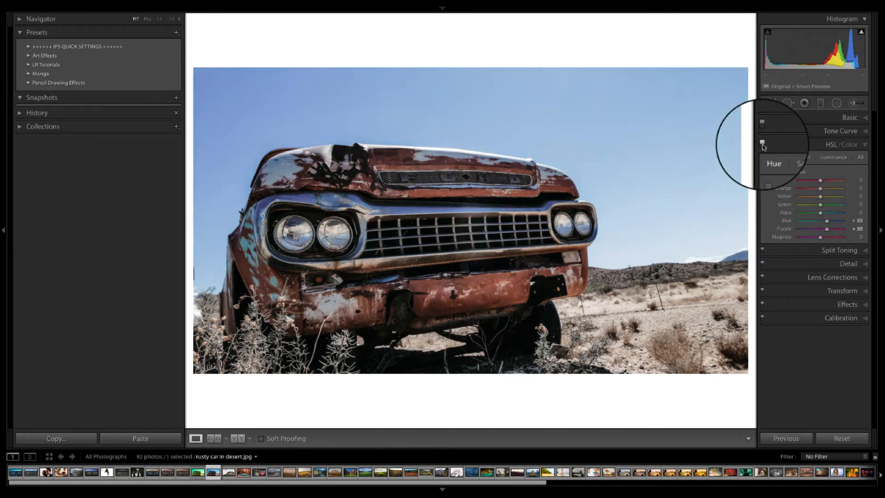
# Step: Set the split toning highlights to hue 60 and saturation 75
pyautogui.click(865, 252)
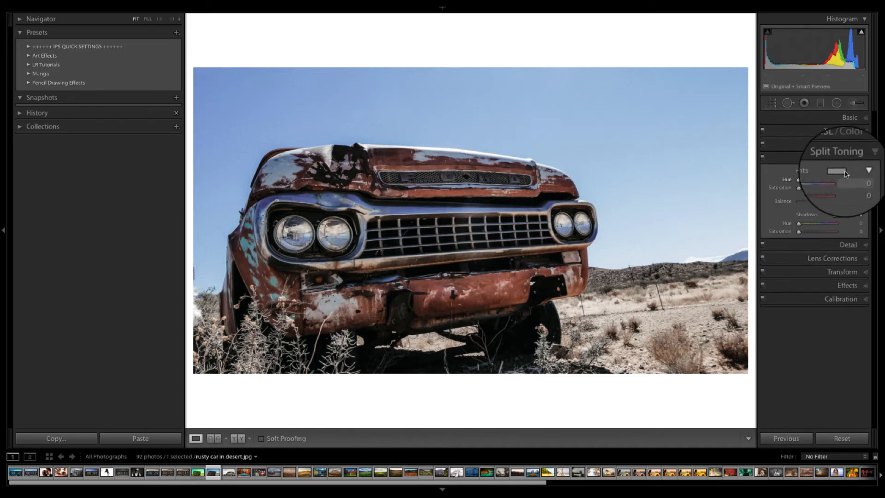
pyautogui.click(859, 179)
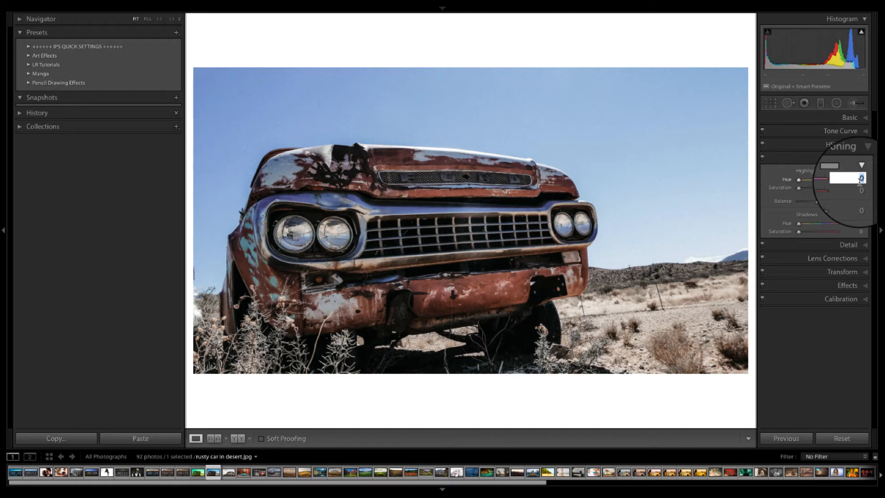
pyautogui.write('60')
pyautogui.press('Tab')
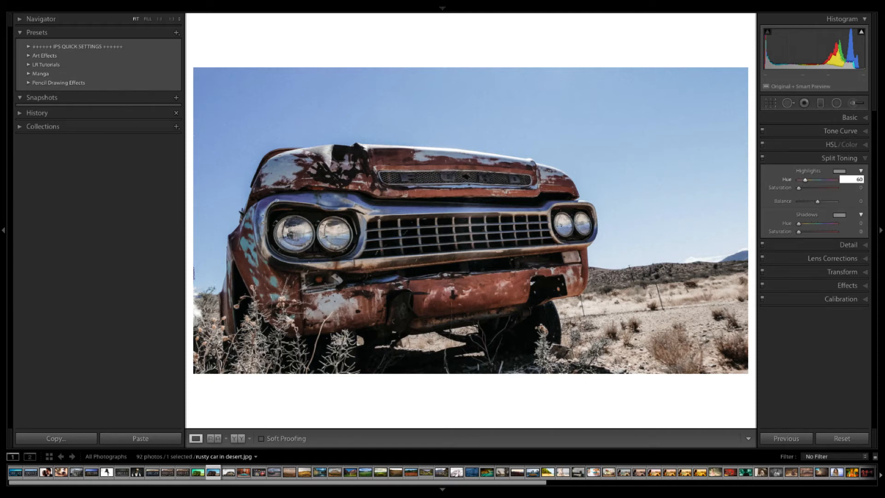
pyautogui.write('60')
pyautogui.press('Tab')
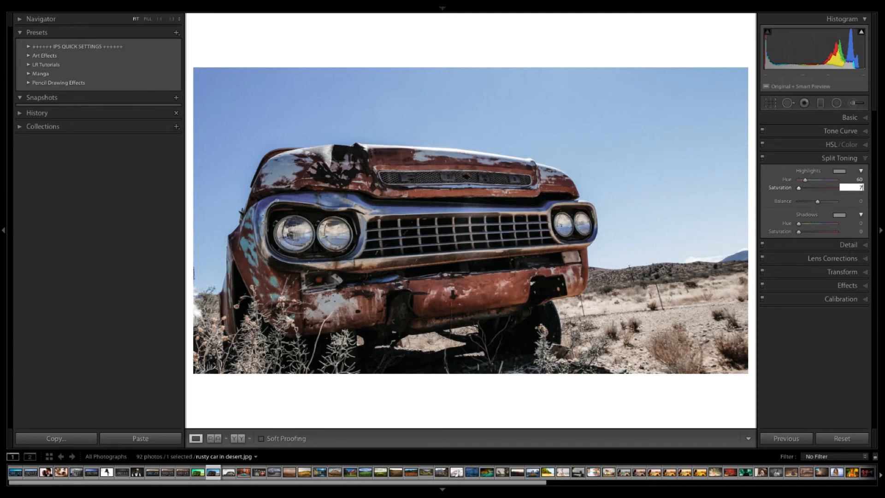
pyautogui.write('75')
pyautogui.press('Tab')
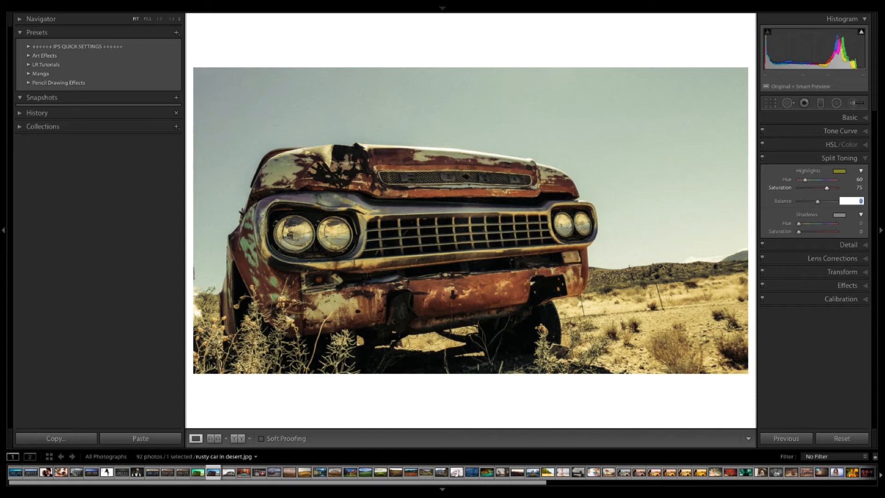
# Step: Set the split toning balance to +25 and the shadows to hue 300 and saturation 20
pyautogui.write('25')
pyautogui.press('Tab')
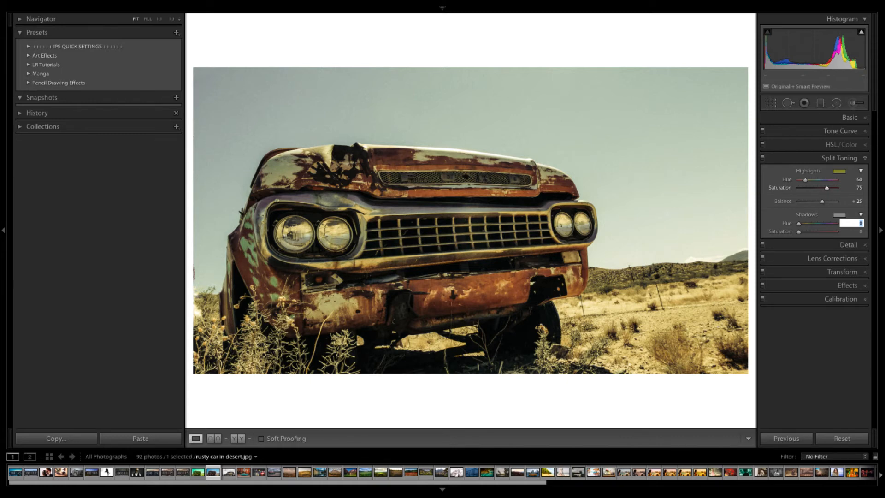
pyautogui.write('300')
pyautogui.press('Tab')
pyautogui.write('20')
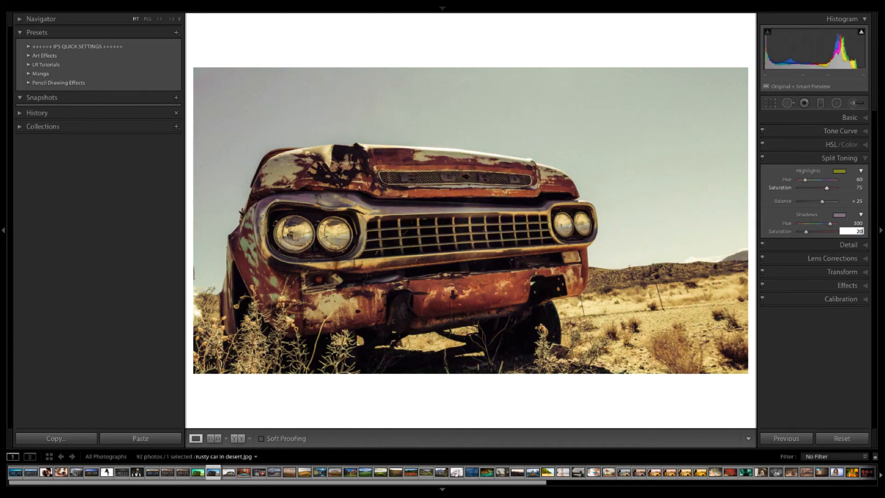
pyautogui.press('Return')
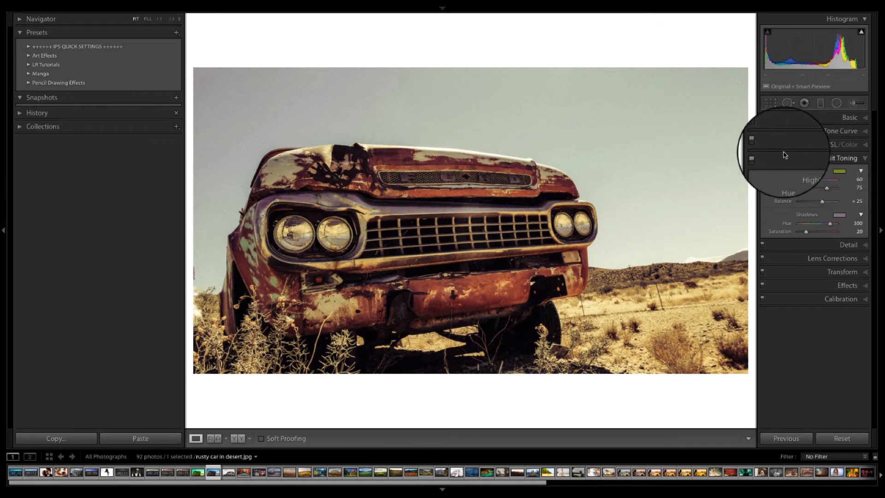
# Step: Compare the photo with and without the split toning, leaving it switched on
pyautogui.click(763, 160)
pyautogui.click(763, 160)
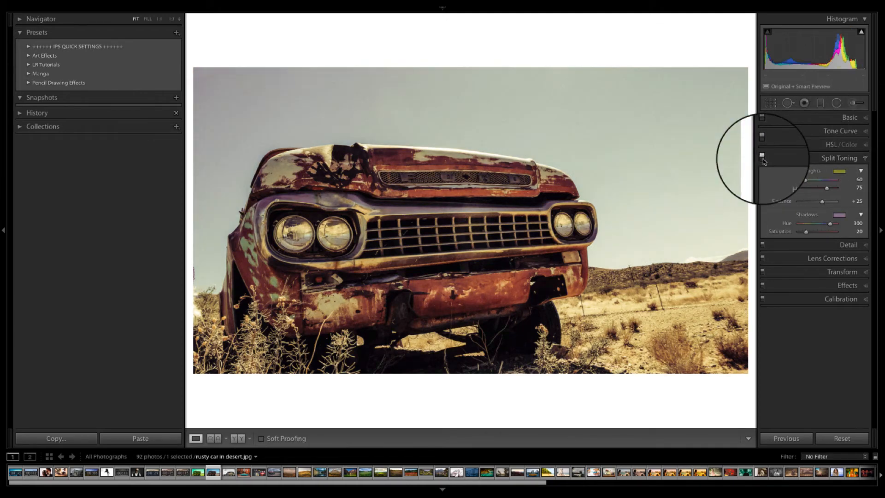
pyautogui.click(763, 159)
pyautogui.click(763, 160)
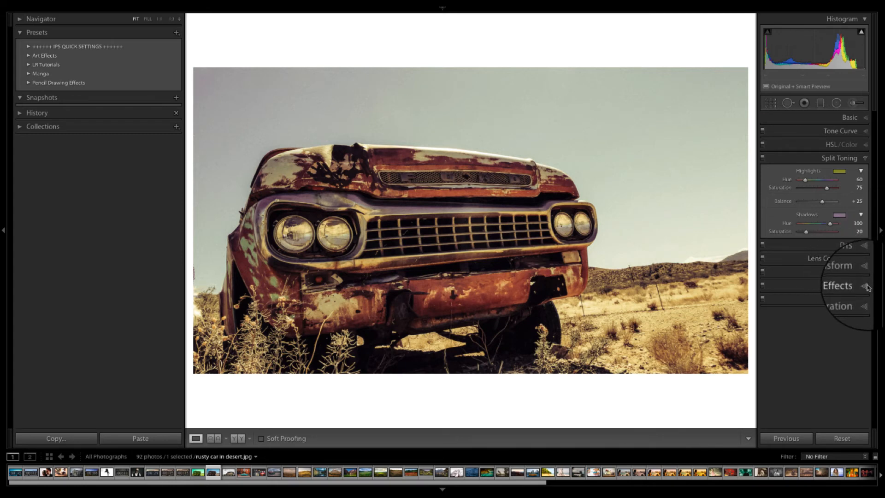
# Step: Add a post-crop vignette with amount -36 and film grain with amount 25 and roughness 70
pyautogui.click(865, 286)
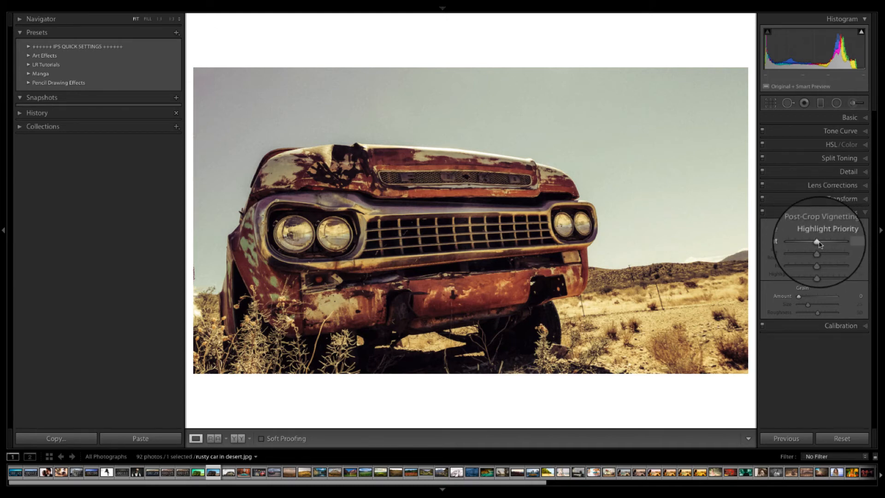
pyautogui.click(826, 243)
pyautogui.moveTo(826, 244); pyautogui.dragTo(812, 244)
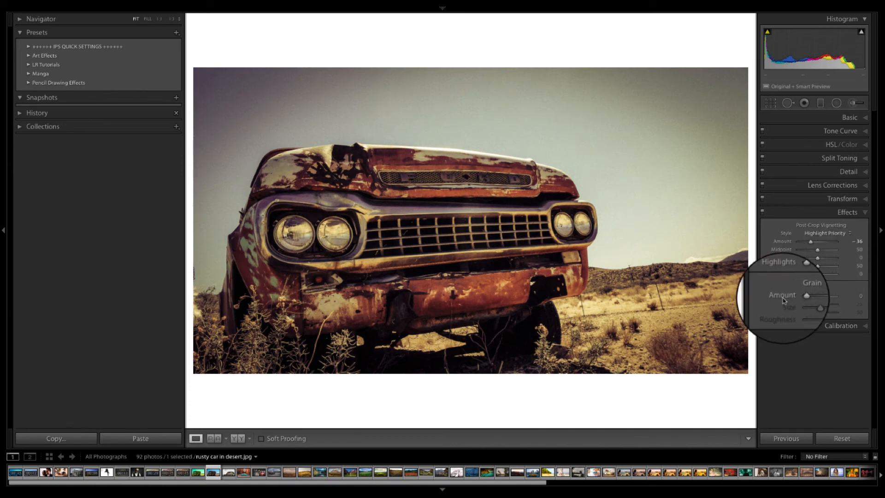
pyautogui.moveTo(799, 299); pyautogui.dragTo(809, 299)
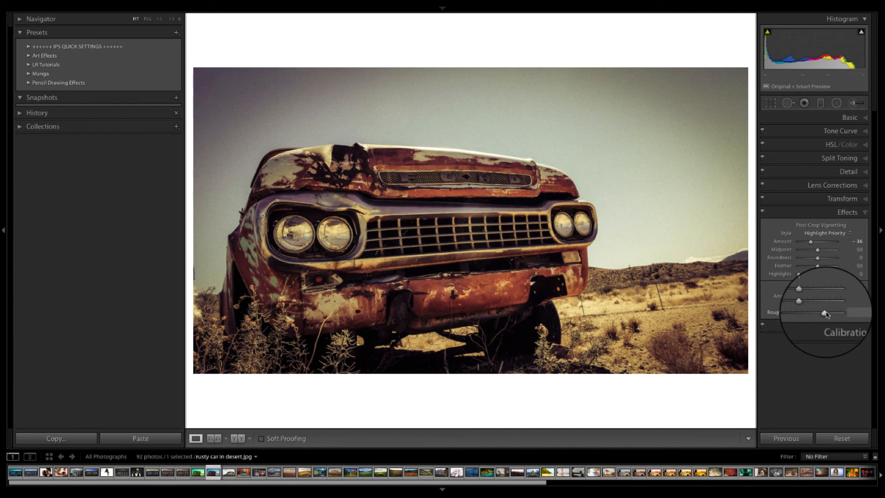
# Step: Compare the photo with and without the vignette and grain effects, leaving them switched on
pyautogui.click(762, 212)
pyautogui.click(762, 212)
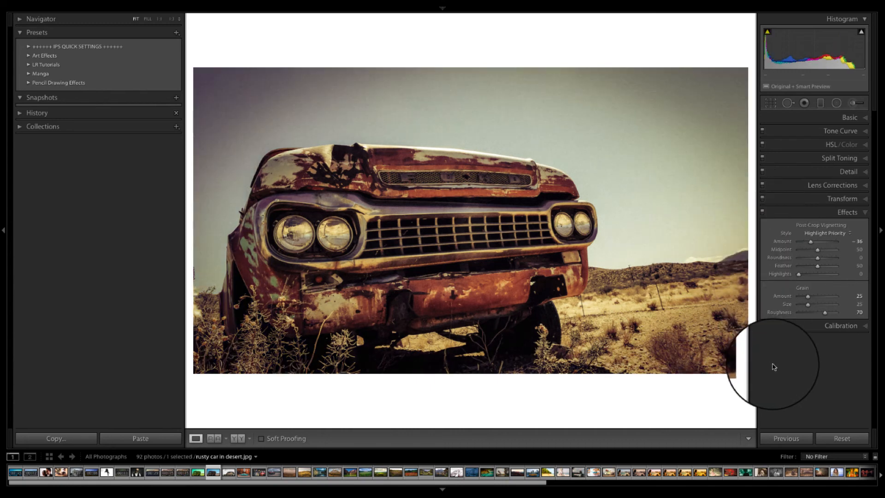
# Step: Compare the original and edited photo side by side, examining the car up close, and return to the single-photo view
pyautogui.click(238, 441)
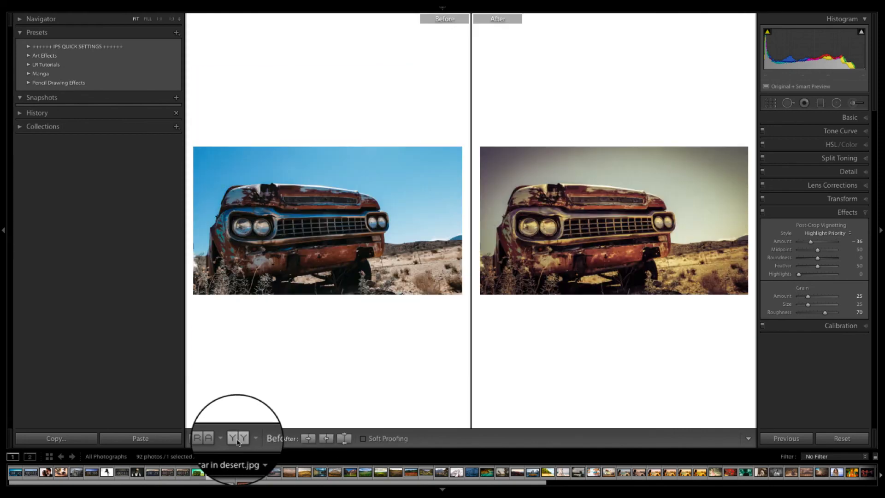
pyautogui.click(286, 322)
pyautogui.click(287, 323)
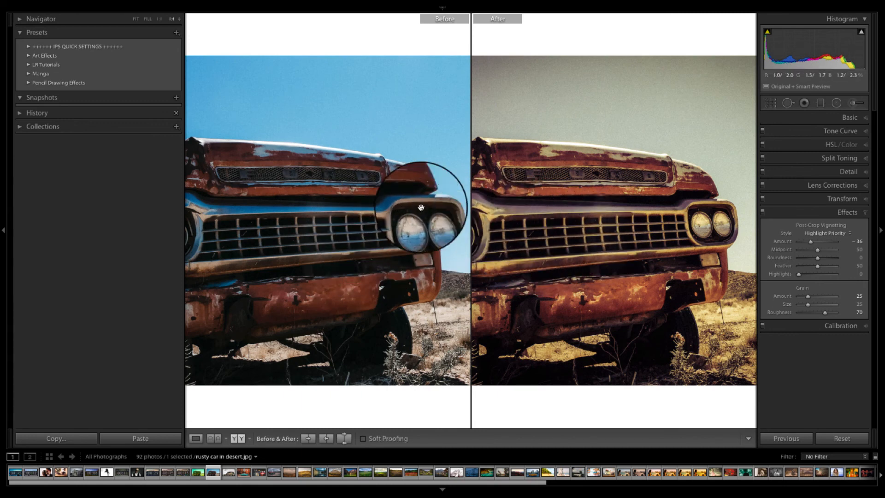
pyautogui.moveTo(446, 208); pyautogui.dragTo(360, 190)
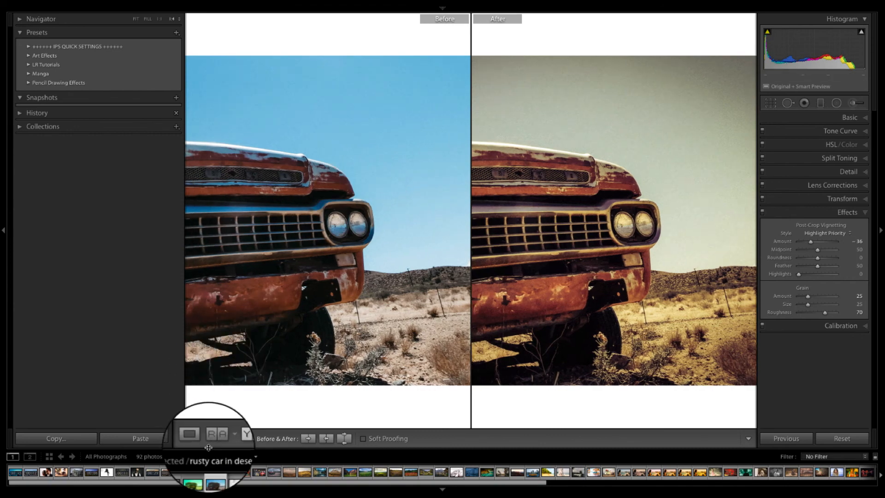
pyautogui.click(196, 438)
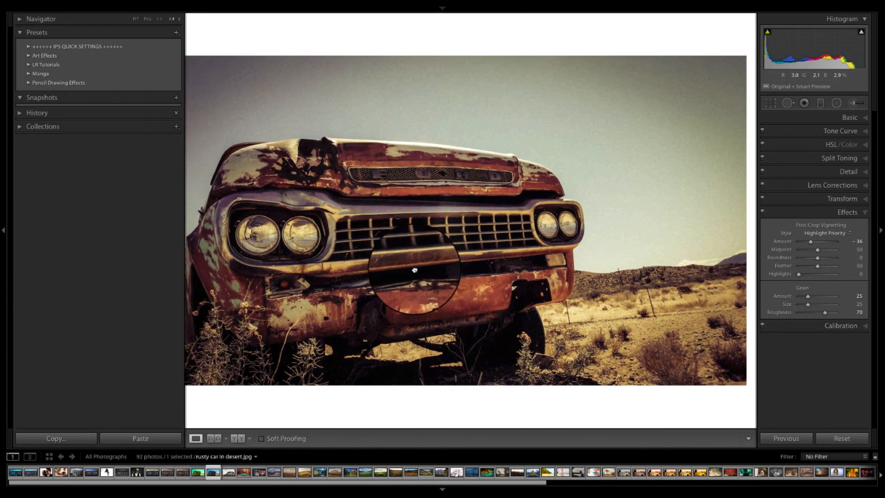